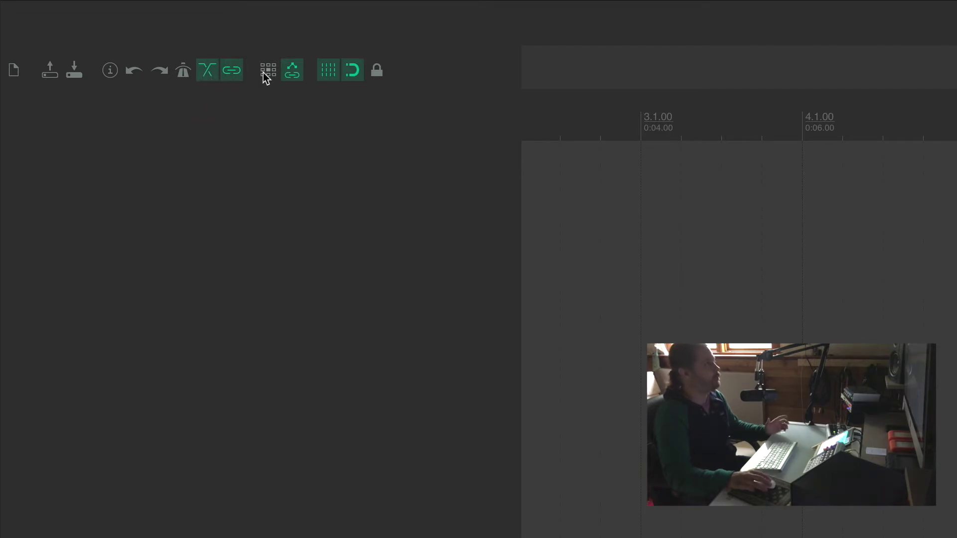
Toggle the grid lines off and back on, turn the metronome off, then show the full Actions list.
{"action": "left_click", "coordinate": [328, 73]}
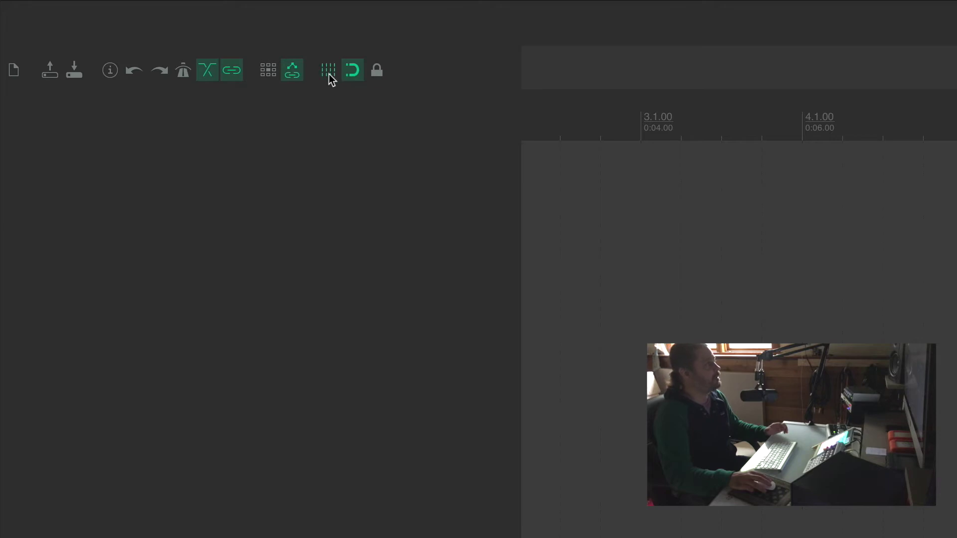
{"action": "left_click", "coordinate": [329, 75]}
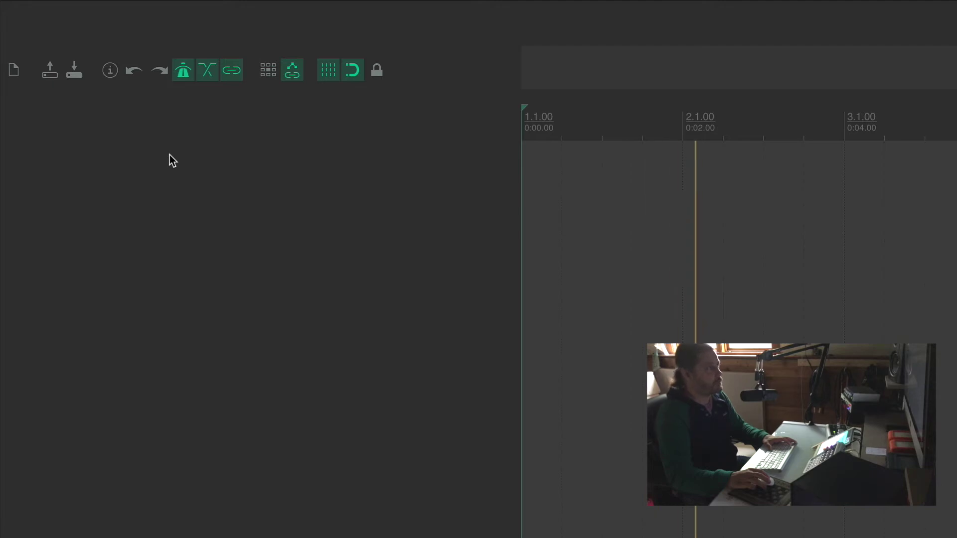
{"action": "left_click", "coordinate": [184, 75]}
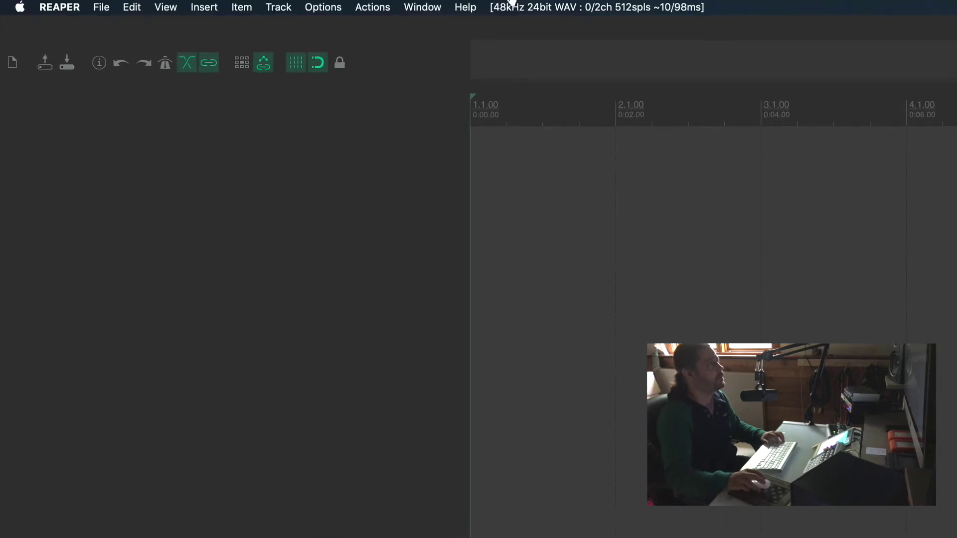
{"action": "left_click", "coordinate": [373, 9]}
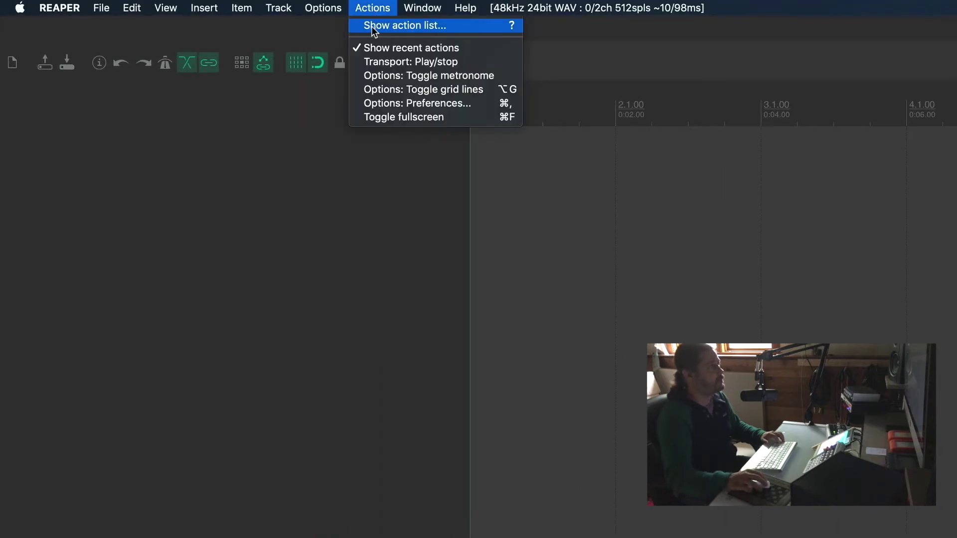
{"action": "key", "text": "shift+slash"}
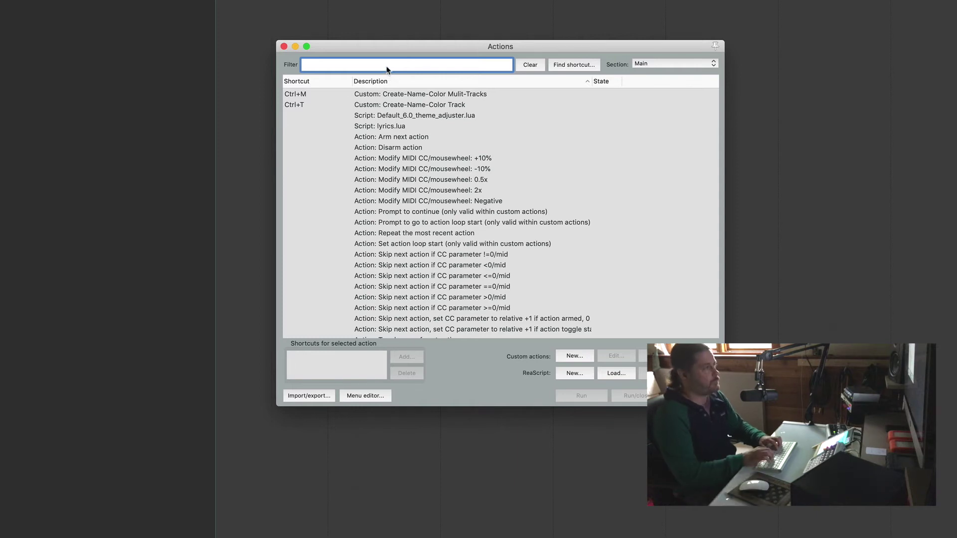
Filter actions for 'metro', assign Opt+E to Options: Toggle metronome, and close the list.
{"action": "type", "text": "metro"}
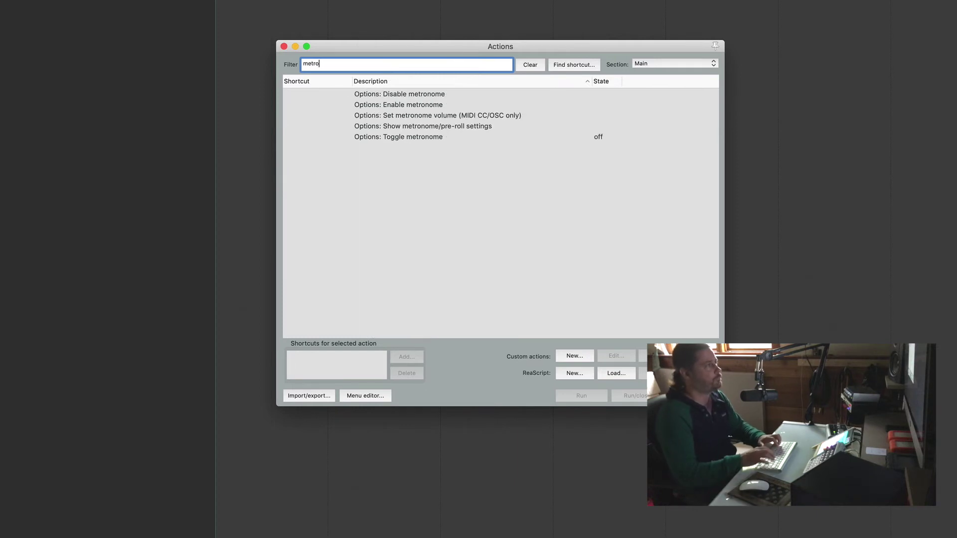
{"action": "left_click", "coordinate": [408, 139]}
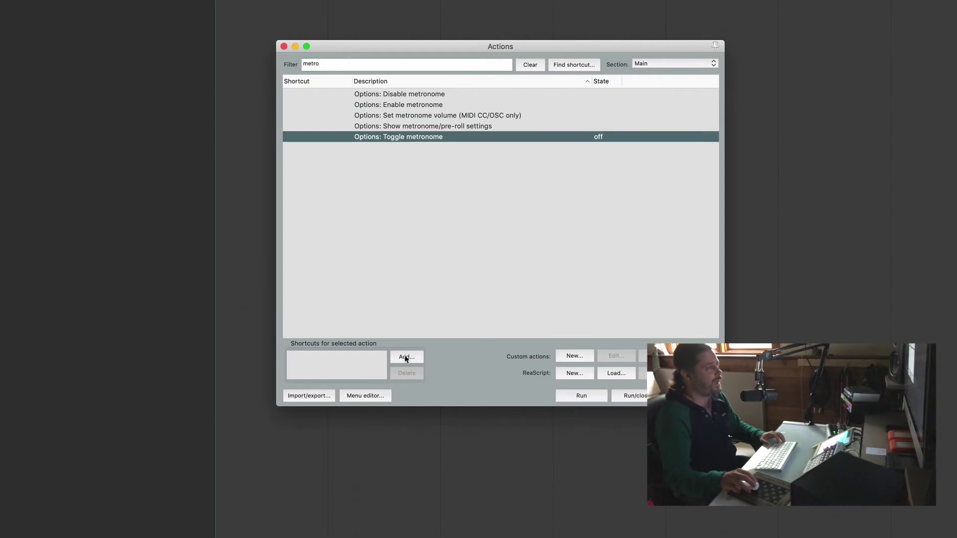
{"action": "left_click", "coordinate": [405, 357]}
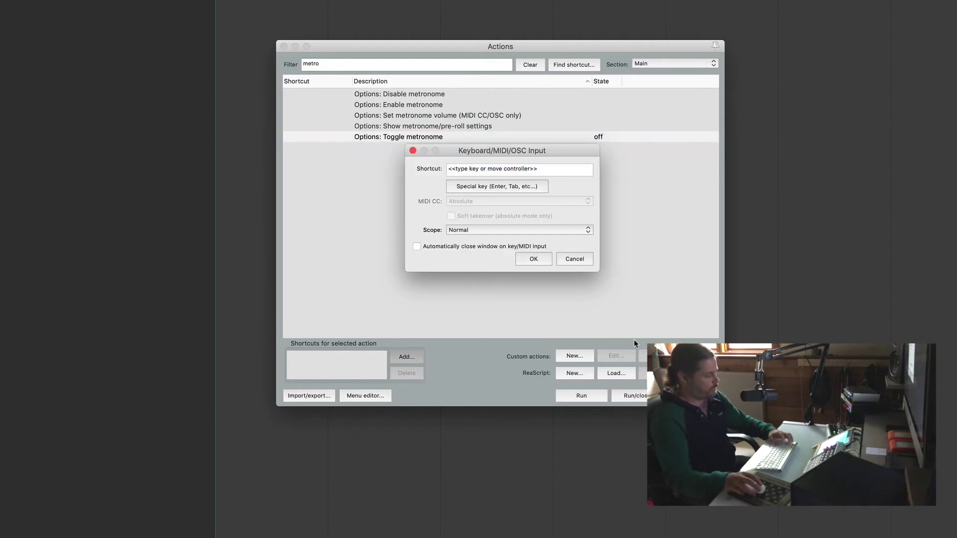
{"action": "key", "text": "alt+e"}
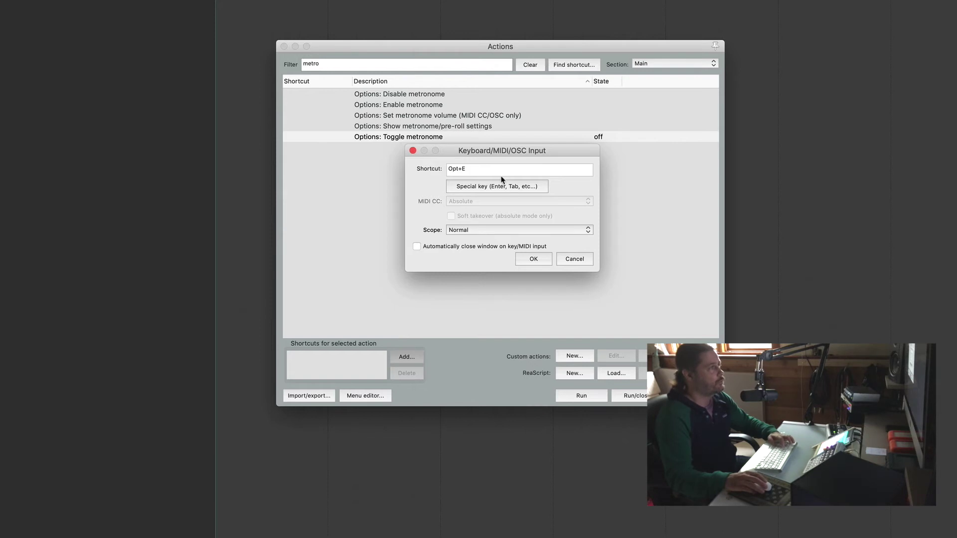
{"action": "left_click", "coordinate": [535, 259]}
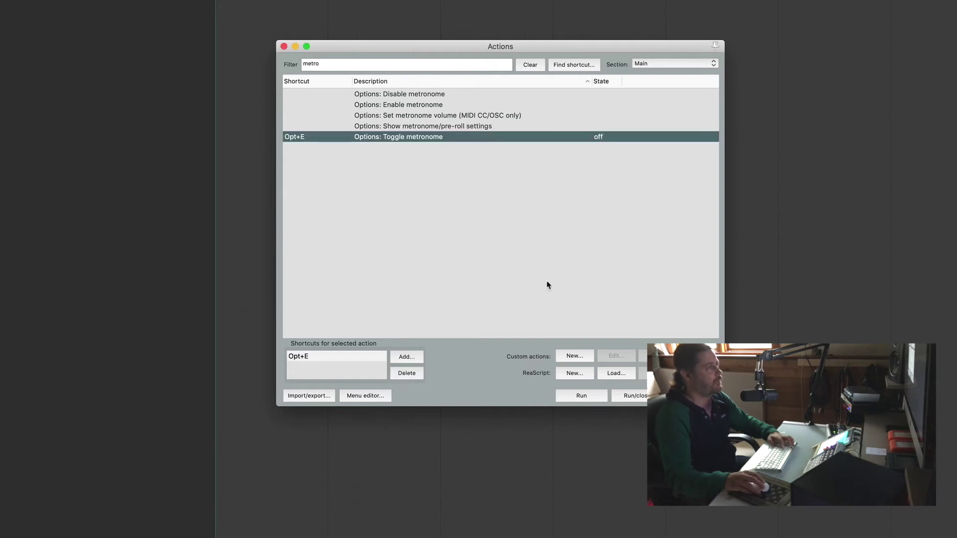
{"action": "key", "text": "Escape"}
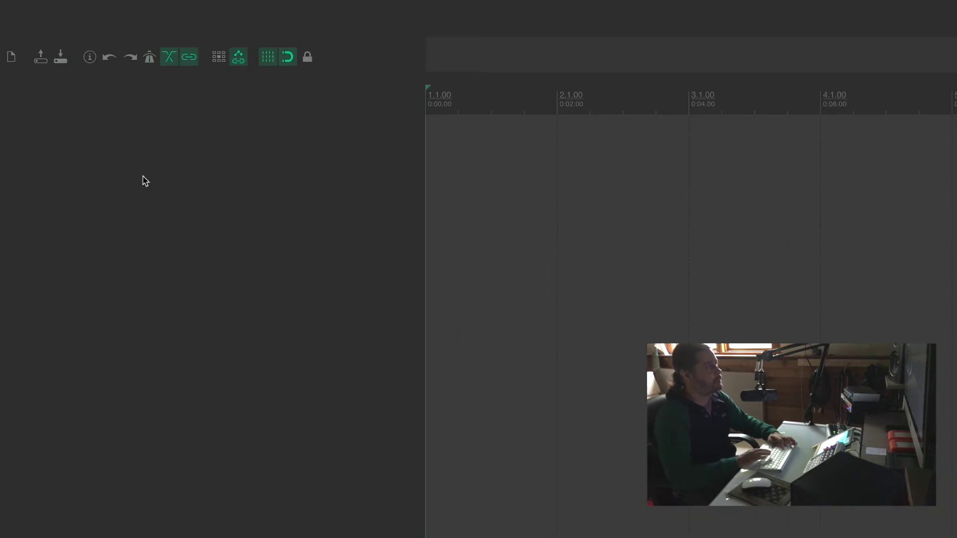
Play the project, turn the metronome on with the new shortcut, then stop playback.
{"action": "key", "text": "space"}
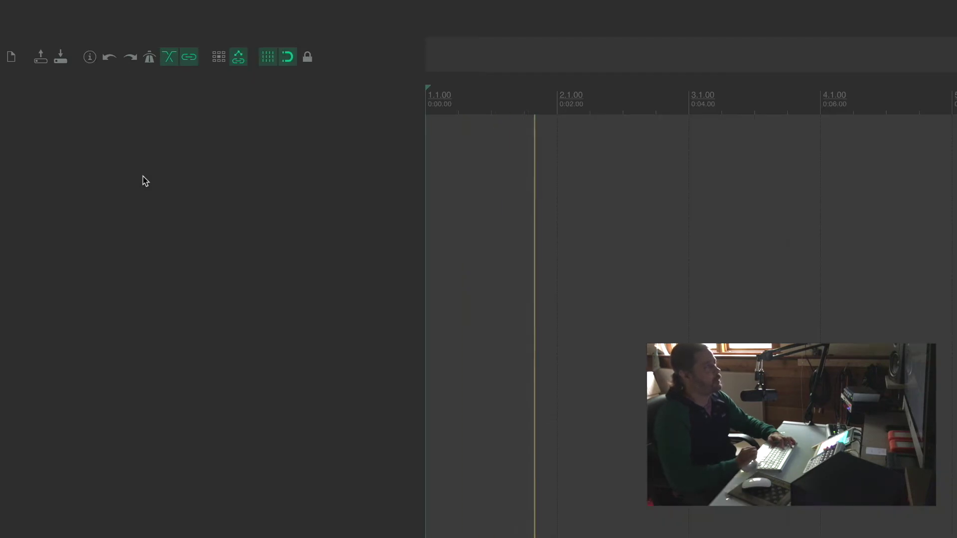
{"action": "key", "text": "c"}
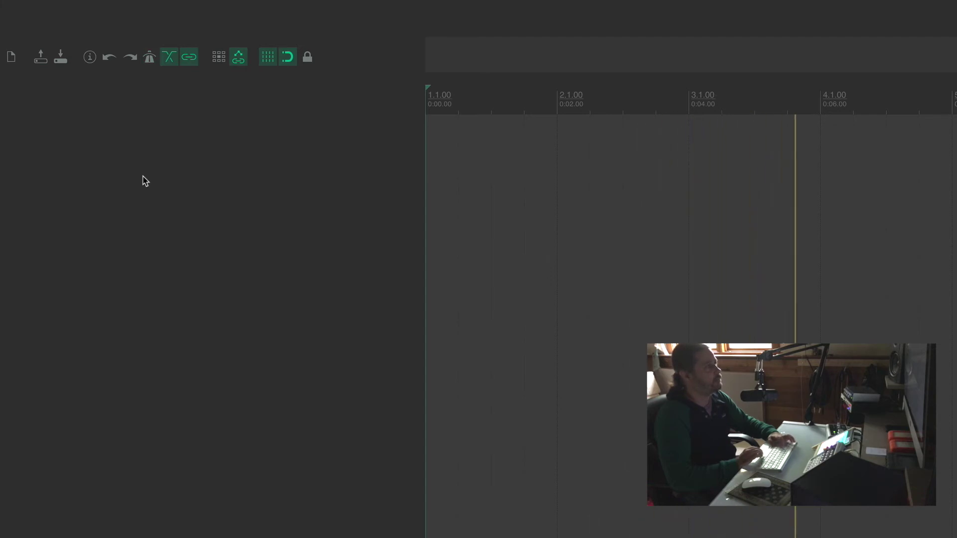
{"action": "key", "text": "space"}
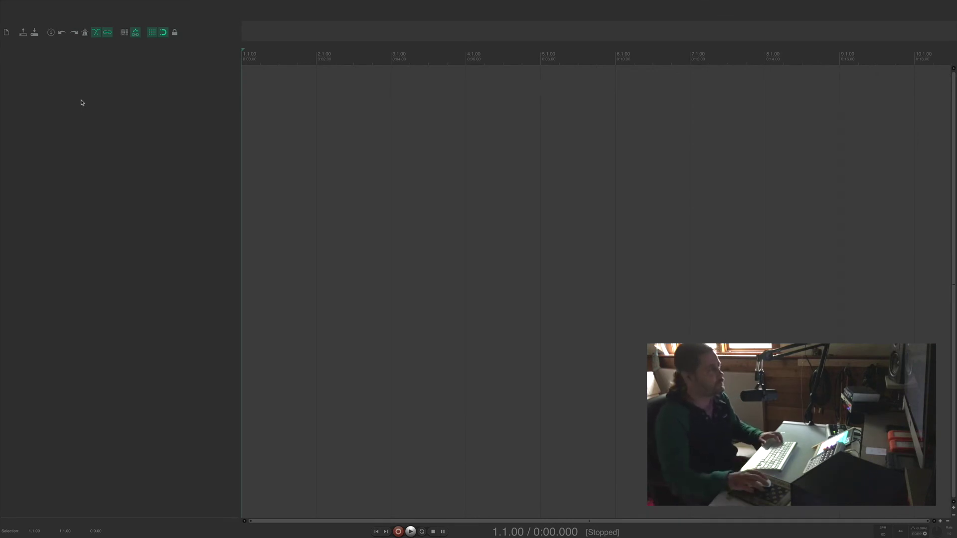
Insert a new track, drag it taller, and name it 'Narration'.
{"action": "double_click", "coordinate": [108, 120]}
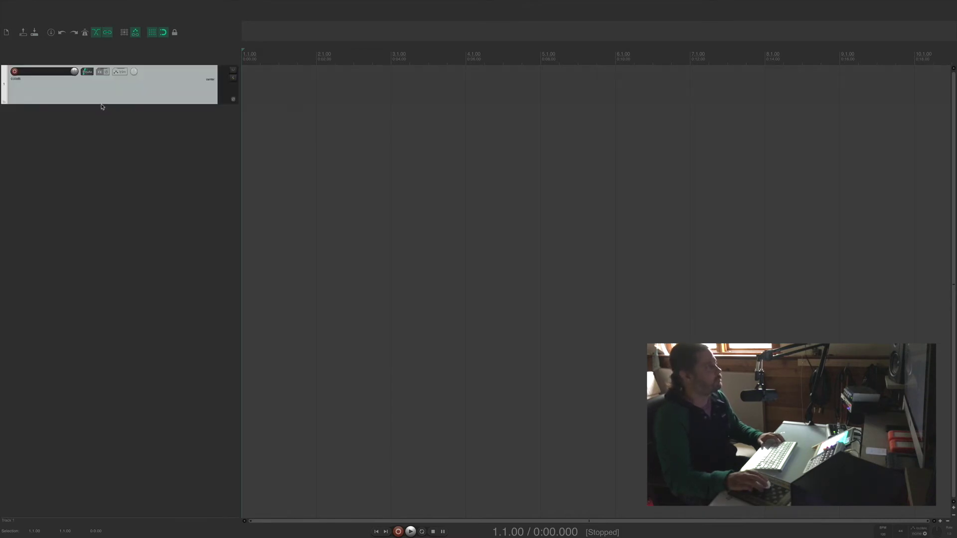
{"action": "left_click_drag", "start_coordinate": [102, 106], "coordinate": [99, 193]}
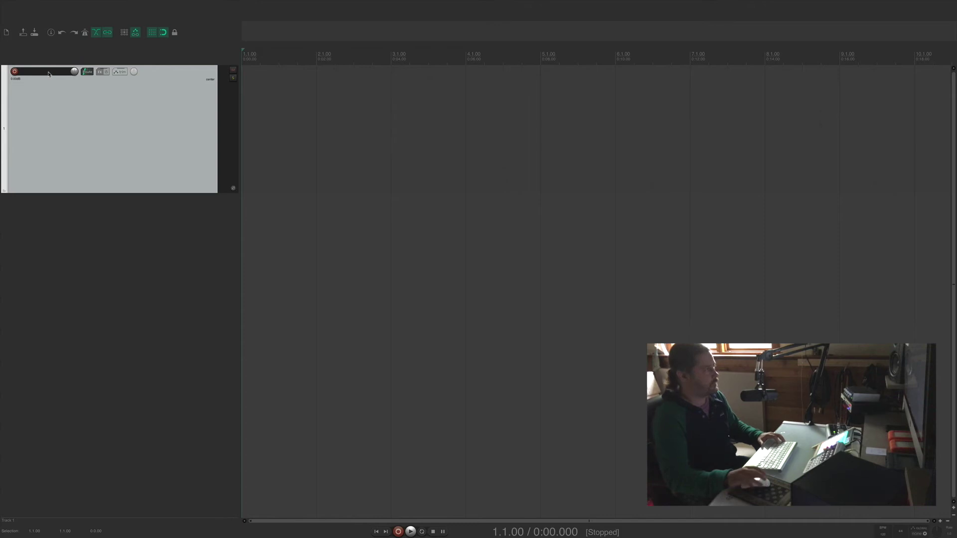
{"action": "double_click", "coordinate": [48, 72]}
{"action": "type", "text": "Narration"}
{"action": "key", "text": "Return"}
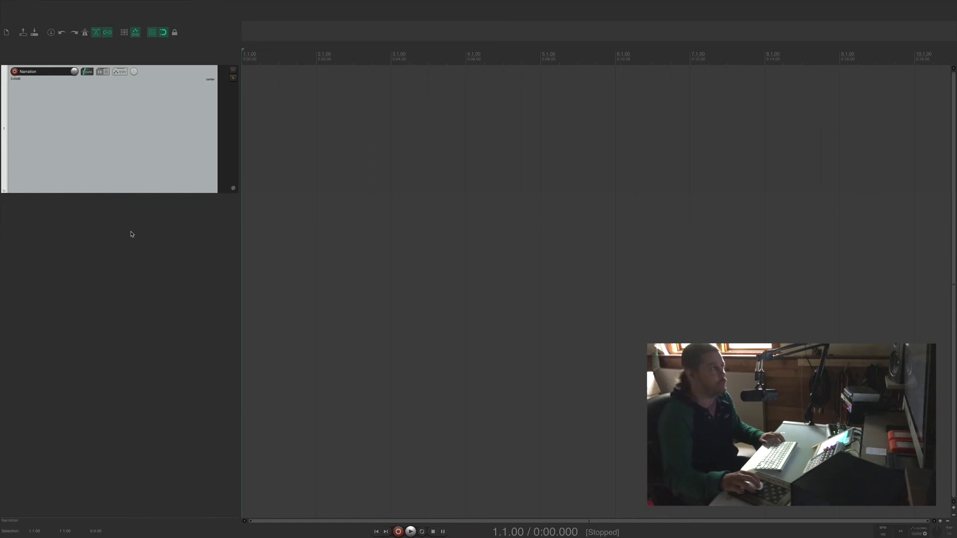
Apply the Salmon custom colour to the Narration track, then undo it.
{"action": "mouse_move", "coordinate": [344, 1]}
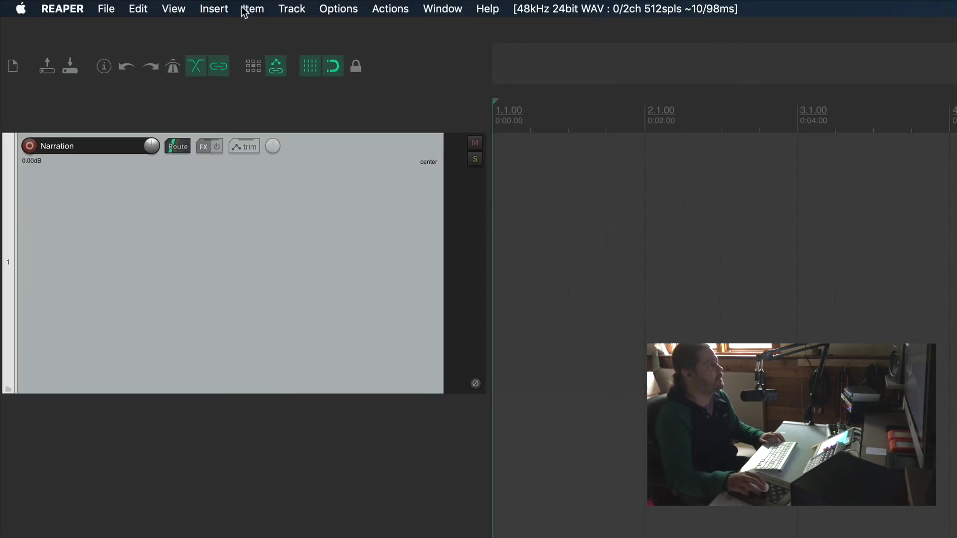
{"action": "left_click", "coordinate": [287, 10]}
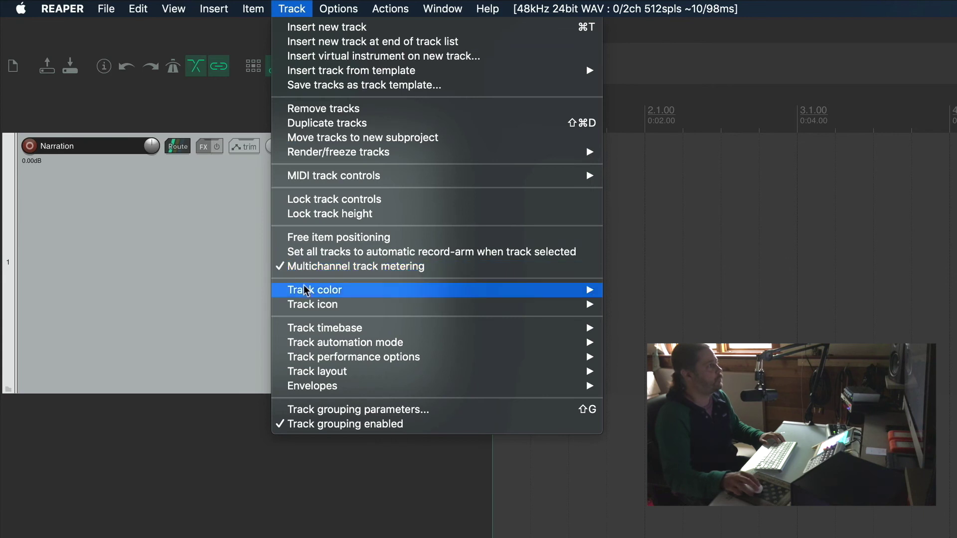
{"action": "mouse_move", "coordinate": [314, 295]}
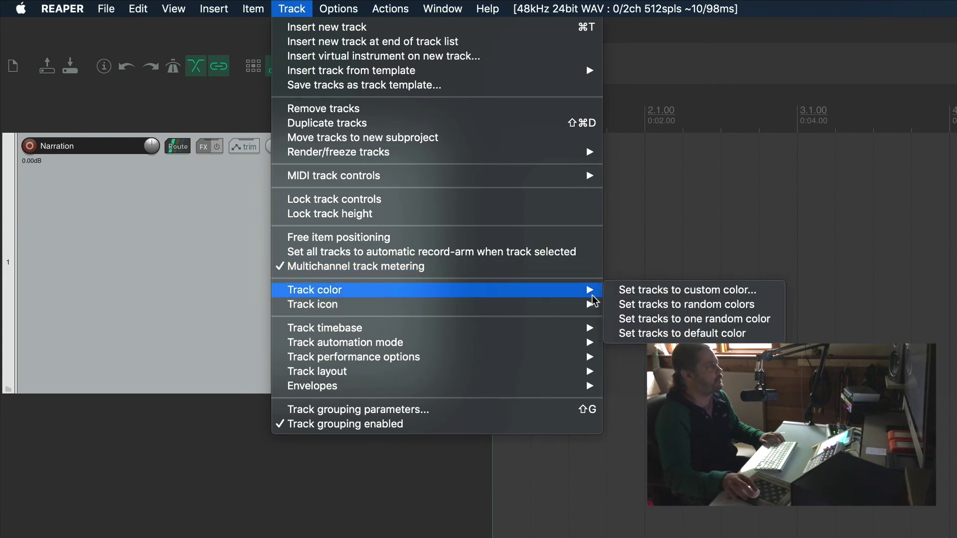
{"action": "left_click", "coordinate": [479, 222]}
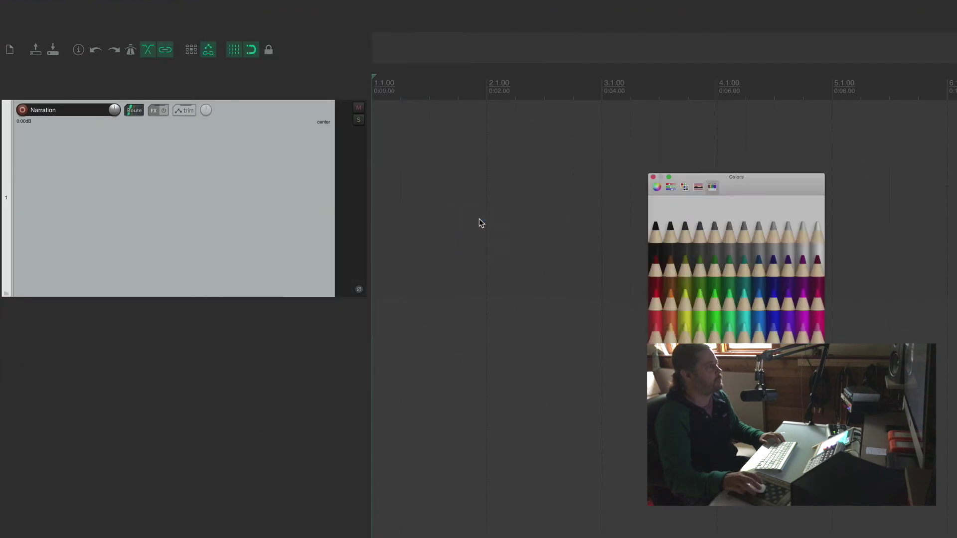
{"action": "left_click", "coordinate": [630, 371]}
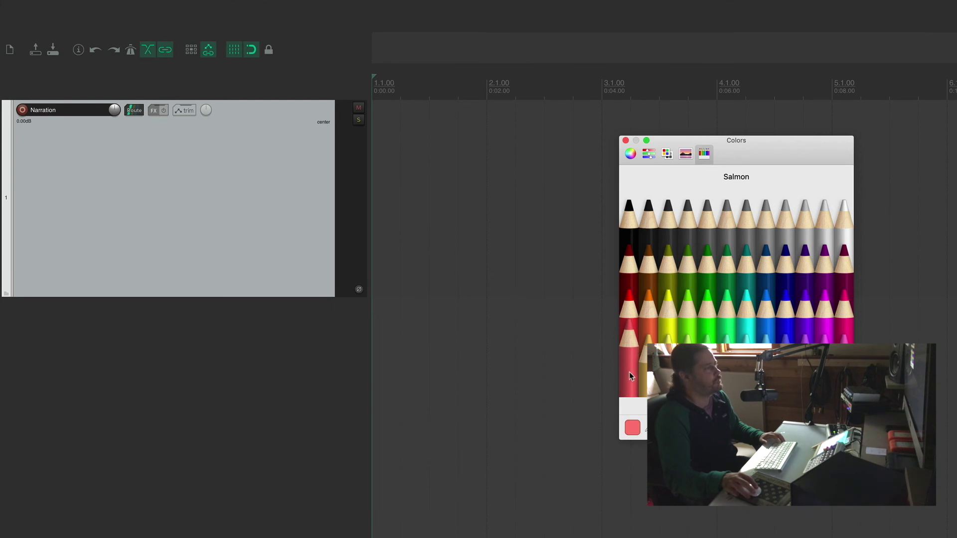
{"action": "key", "text": "Return"}
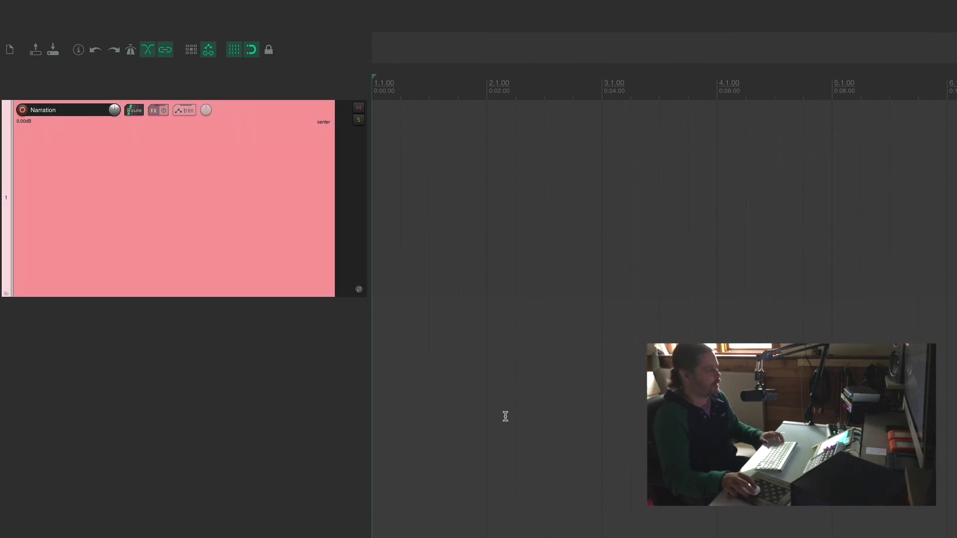
{"action": "key", "text": "super+z"}
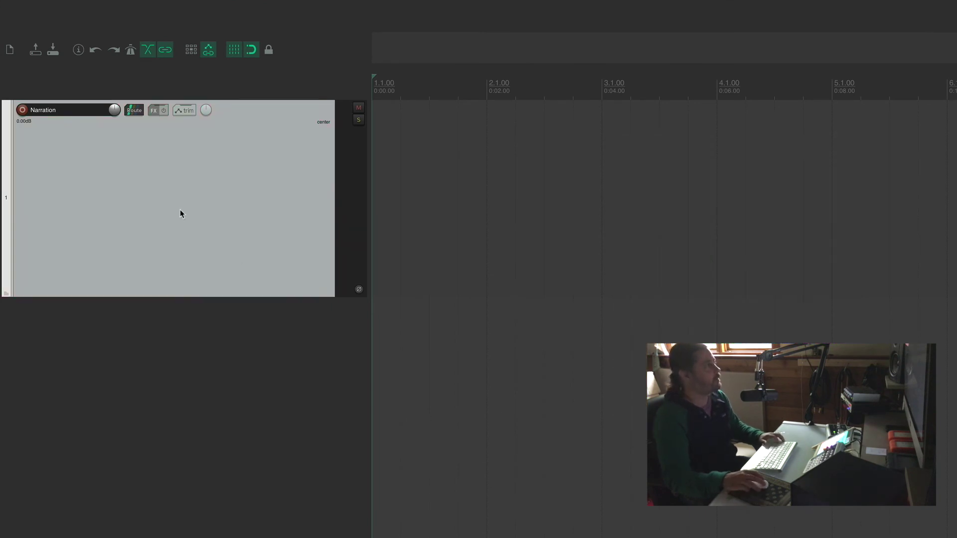
Set the Narration track's custom colour to Maraschino red, then deselect the track.
{"action": "right_click", "coordinate": [175, 205]}
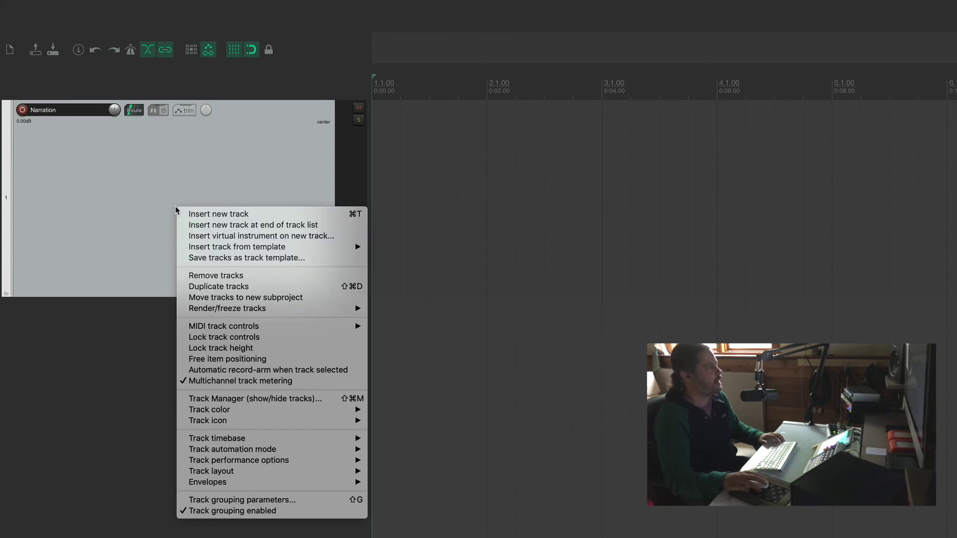
{"action": "mouse_move", "coordinate": [207, 412]}
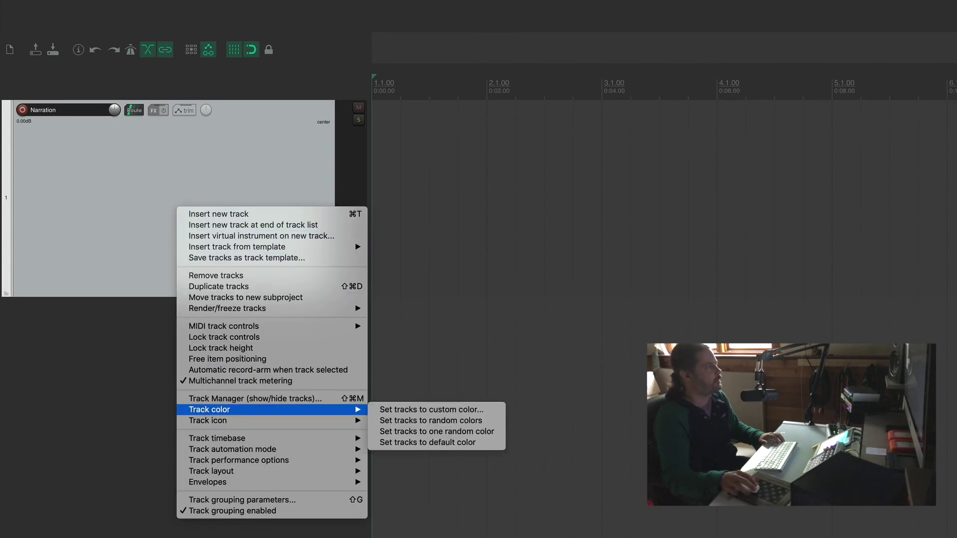
{"action": "left_click", "coordinate": [409, 409]}
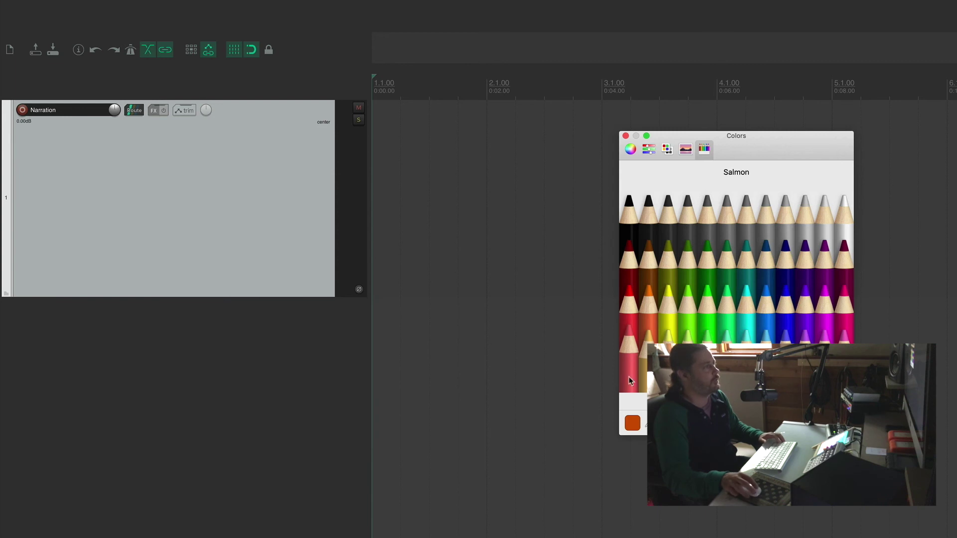
{"action": "left_click", "coordinate": [629, 310]}
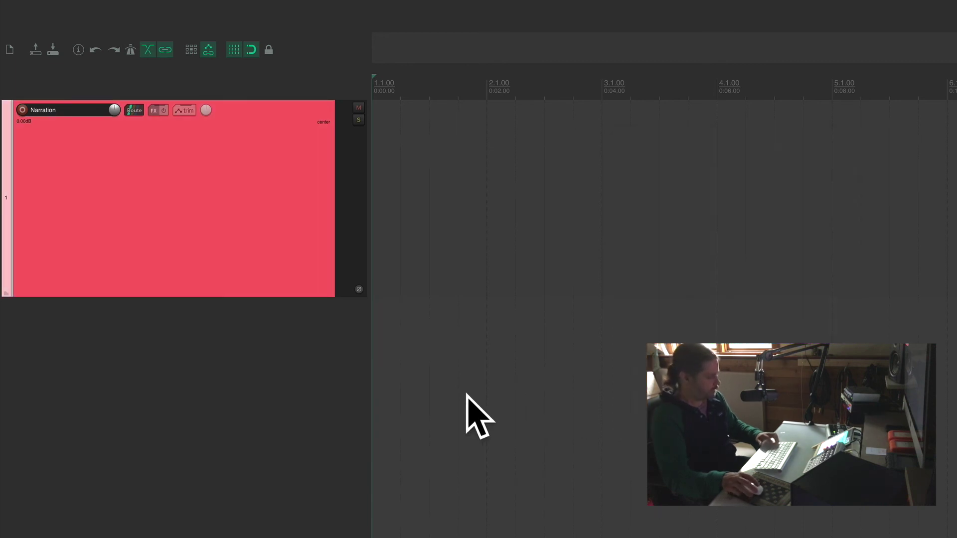
{"action": "left_click", "coordinate": [461, 395]}
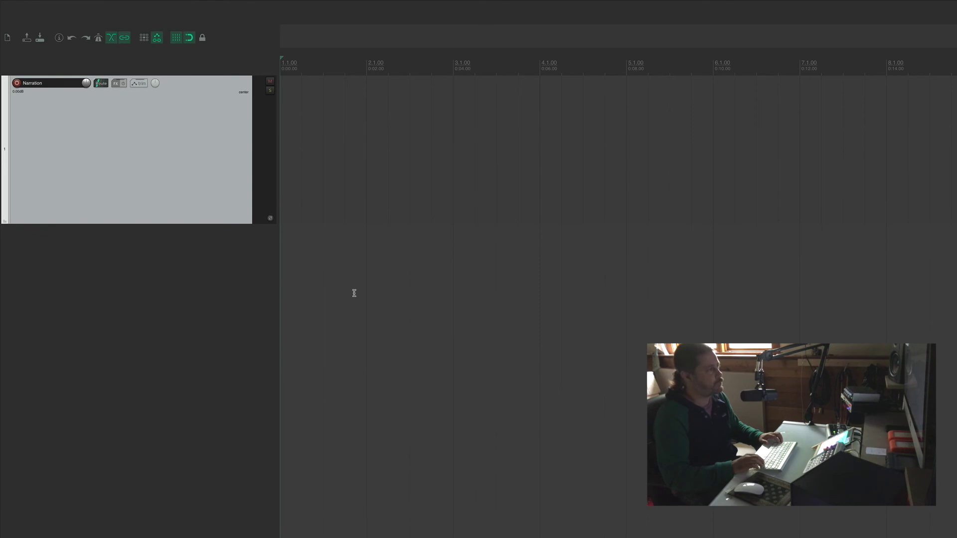
Filter actions for 'theme ad', bind Opt+A to Default_6.0_theme_adjuster.lua, and close Actions.
{"action": "key", "text": "shift+slash"}
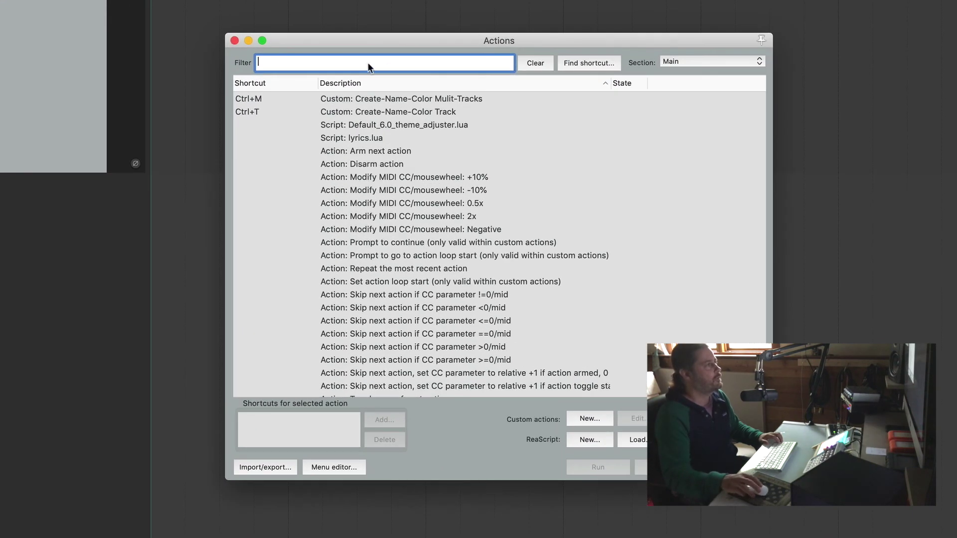
{"action": "type", "text": "theme ad"}
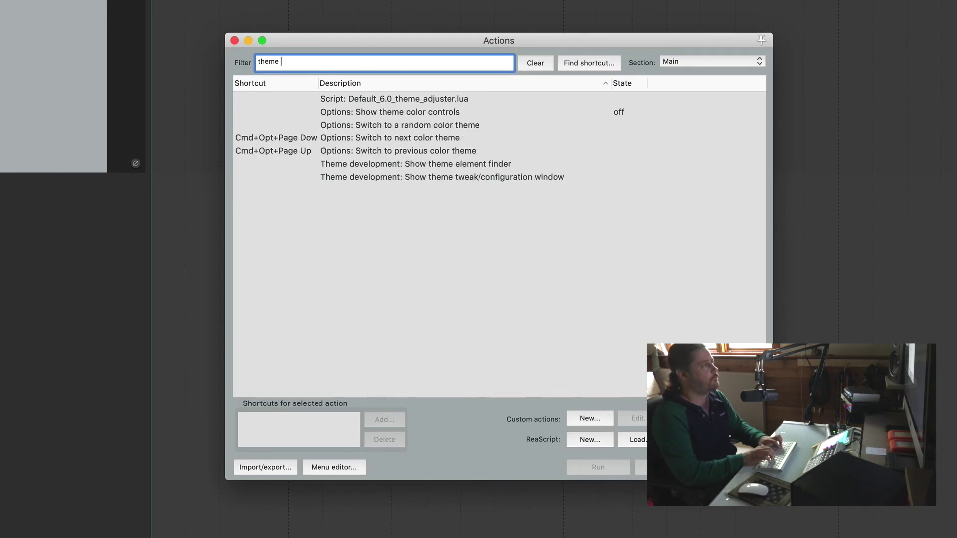
{"action": "left_click", "coordinate": [402, 100]}
{"action": "left_click", "coordinate": [382, 420]}
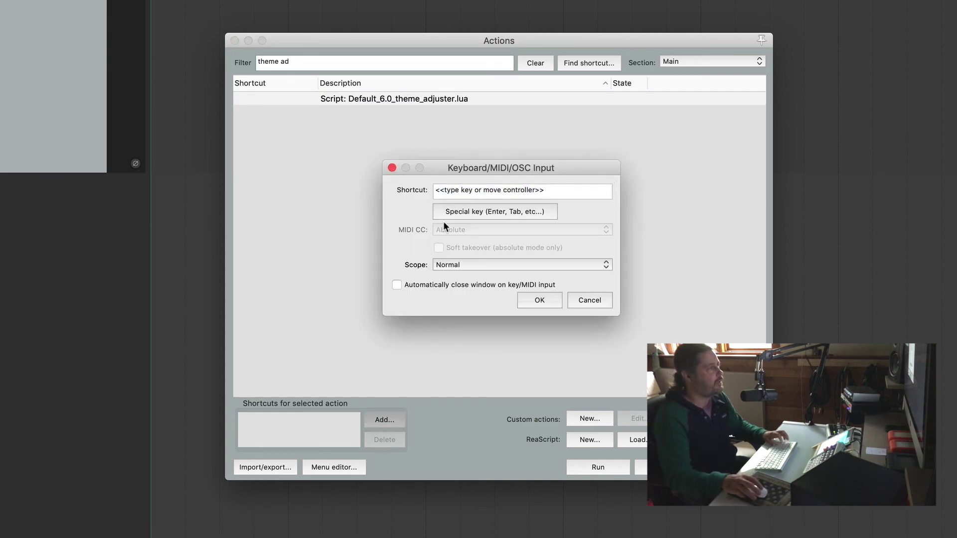
{"action": "key", "text": "alt+a"}
{"action": "left_click", "coordinate": [539, 300]}
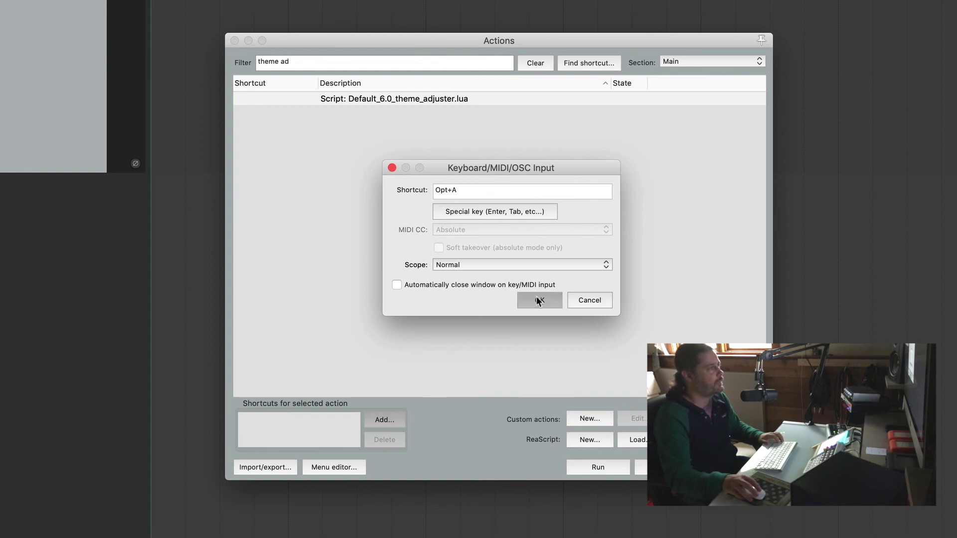
{"action": "left_click", "coordinate": [235, 41]}
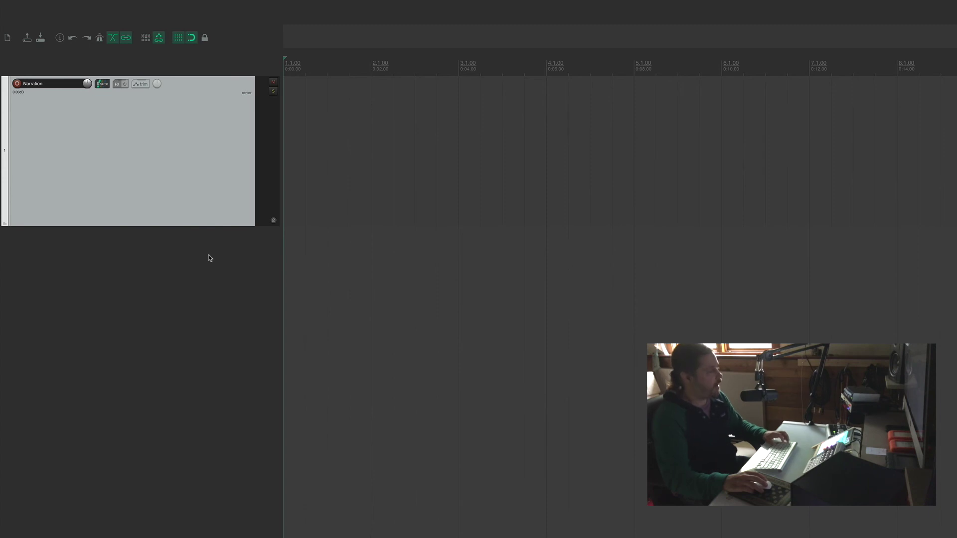
Open the theme adjuster with Opt+A and try PRIDE red, teal and blue on the Narration track.
{"action": "key", "text": "alt+a"}
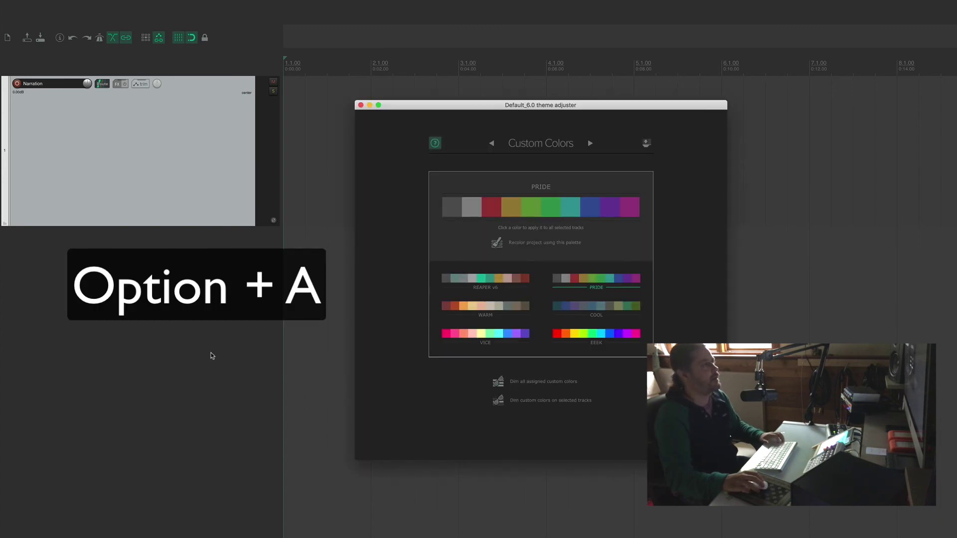
{"action": "left_click", "coordinate": [492, 207]}
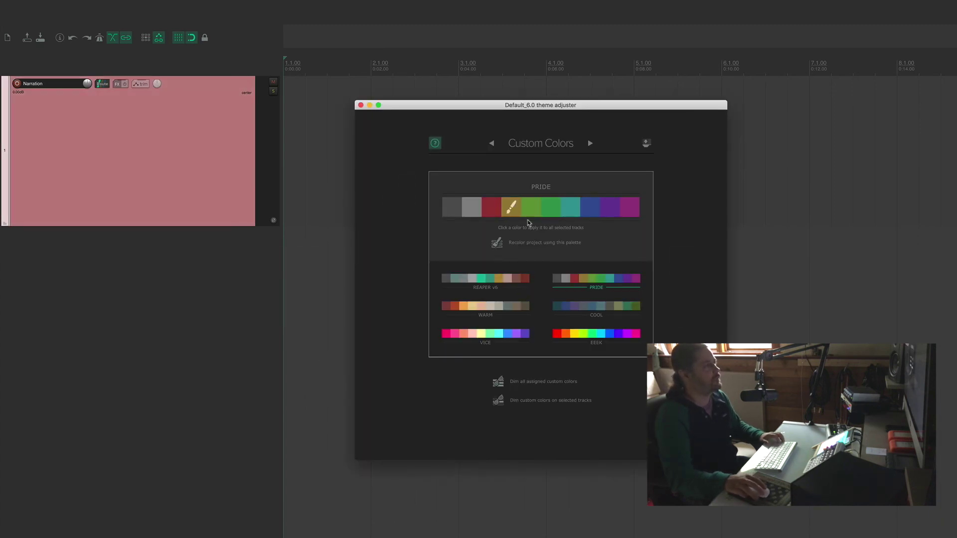
{"action": "left_click", "coordinate": [574, 212]}
{"action": "left_click", "coordinate": [591, 212]}
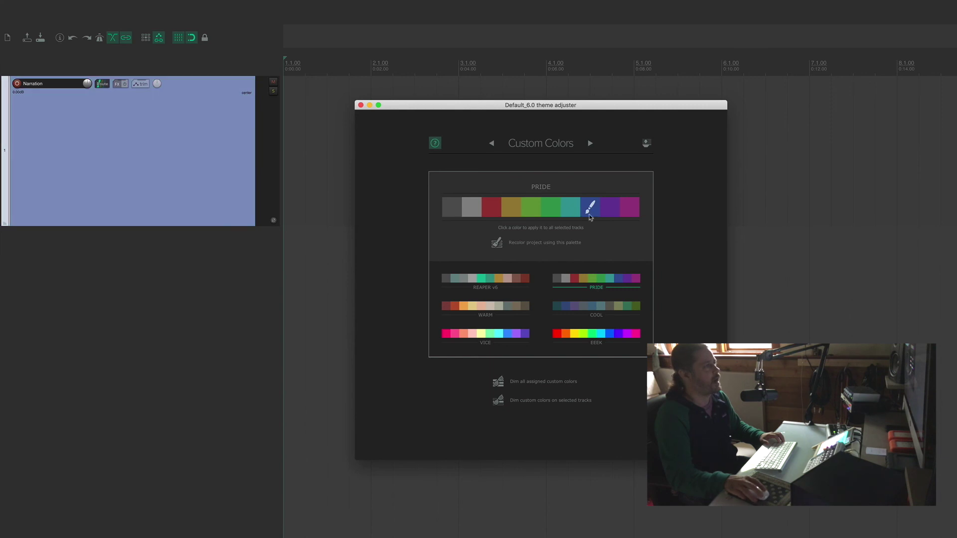
Make COOL the palette, try khaki, steel blue and periwinkle, then close the adjuster.
{"action": "left_click", "coordinate": [575, 308]}
{"action": "left_click", "coordinate": [588, 208]}
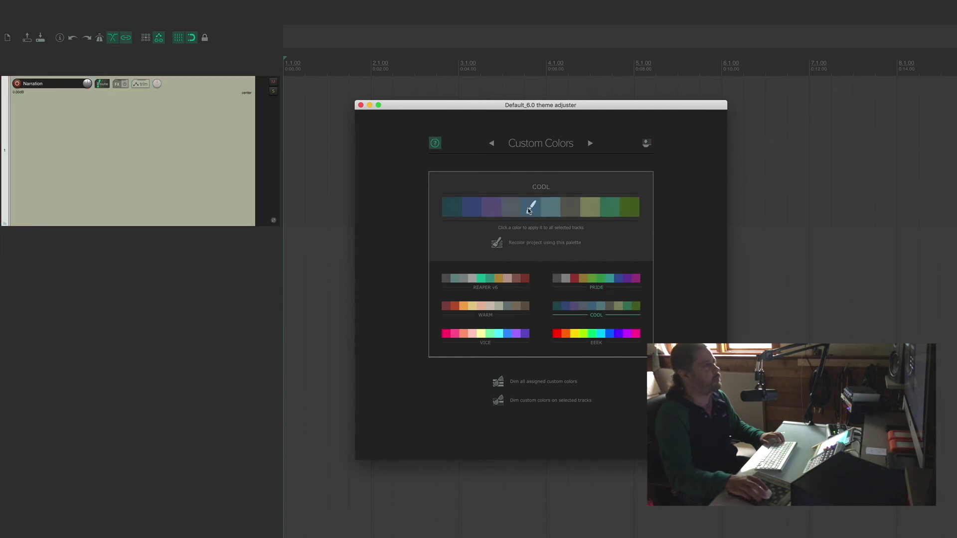
{"action": "left_click", "coordinate": [530, 208]}
{"action": "left_click", "coordinate": [472, 207]}
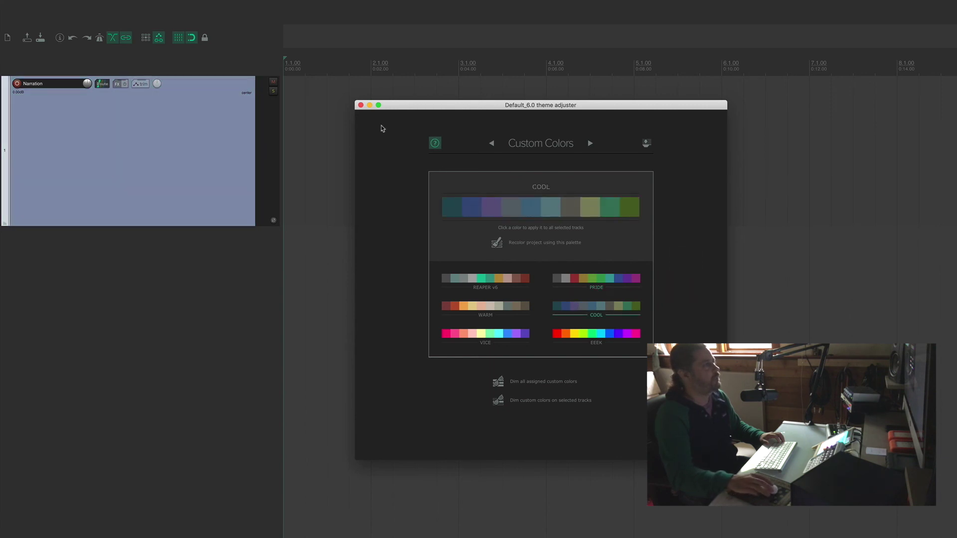
{"action": "left_click", "coordinate": [361, 105]}
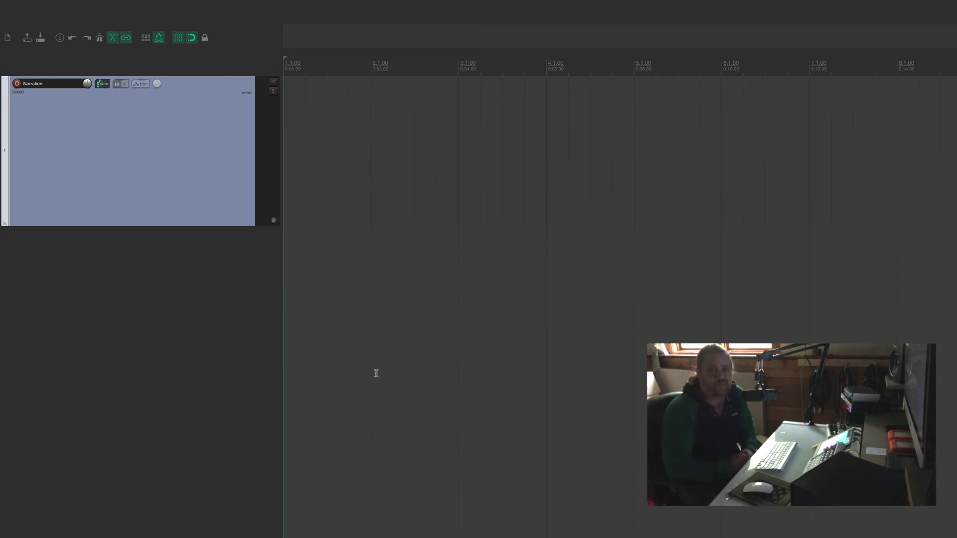